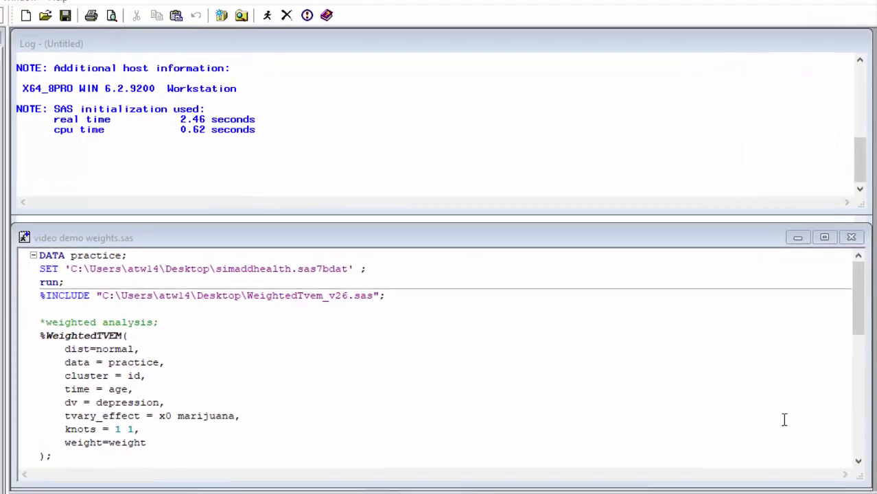
Step: Run only the DATA practice step that reads simaddhealth.sas7bdat and the %INCLUDE line for WeightedTvem_v26.sas
click(392, 300)
drag(392, 300, 5, 249)
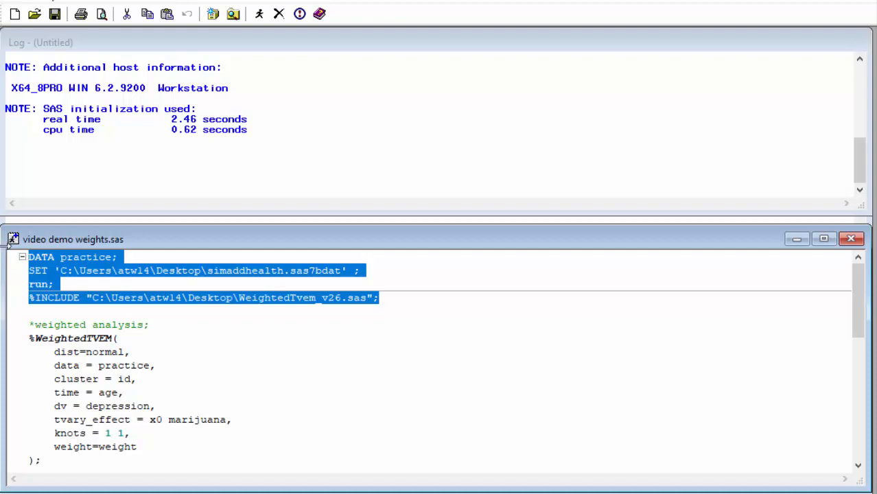
click(260, 13)
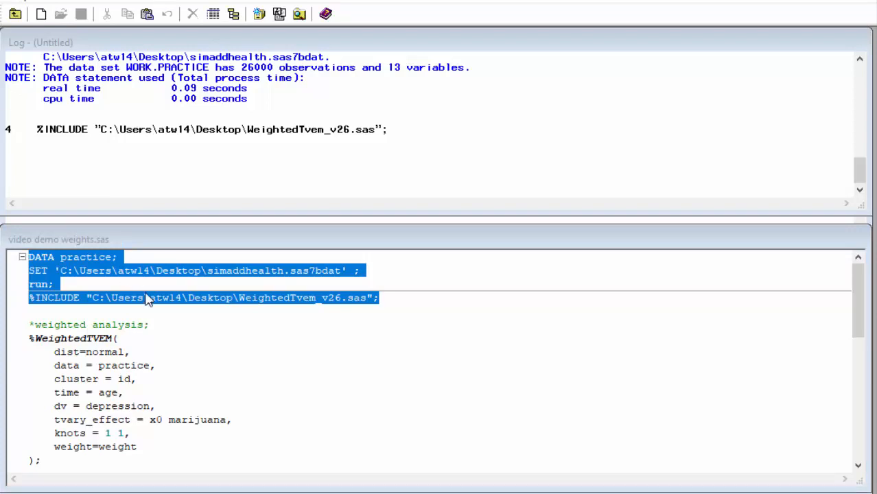
Step: Set the knots parameter to 2 2 in the %WeightedTVEM call of the weighted analysis
click(182, 360)
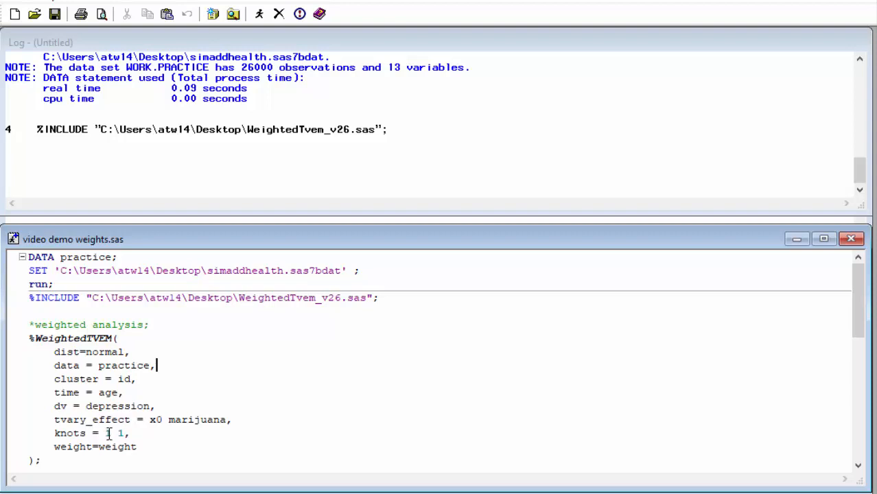
click(112, 434)
key(BackSpace)
text(2)
key(BackSpace)
text(2)
text(,)
Step: Run the weighted analysis %WeightedTVEM call and review its fit statistics and the coefficient curves for x0 and marijuana
drag(56, 461, 25, 343)
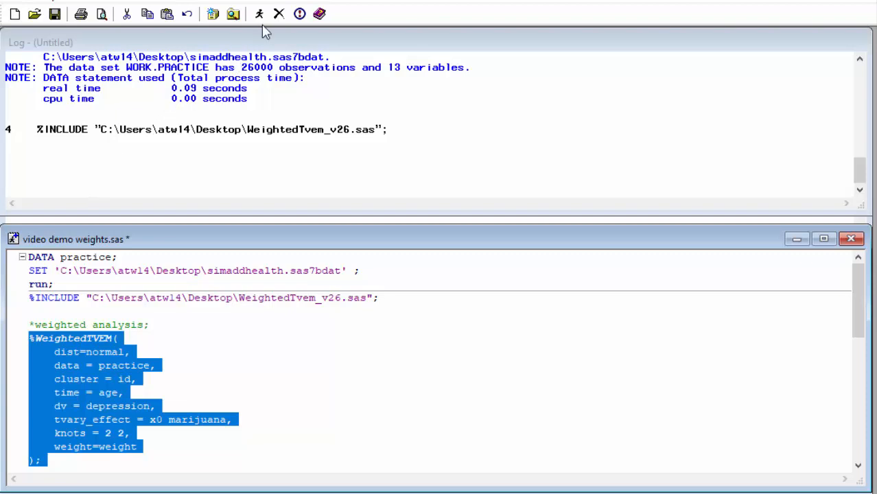
click(260, 15)
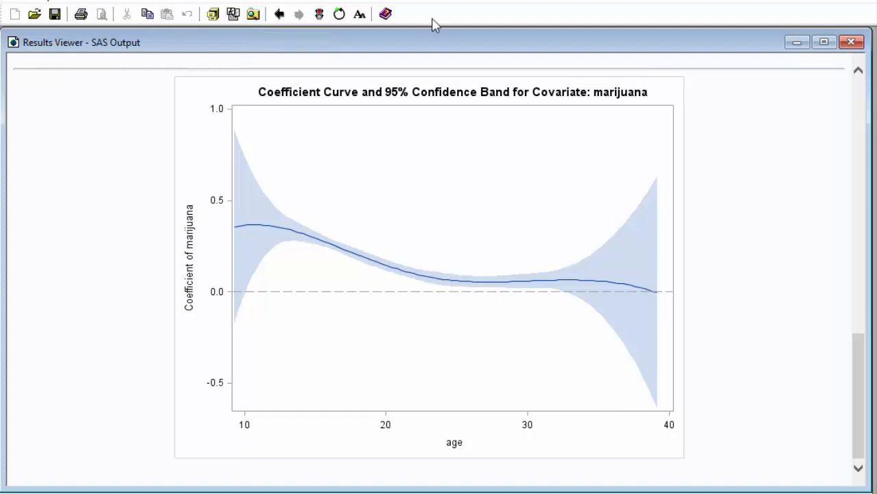
click(858, 118)
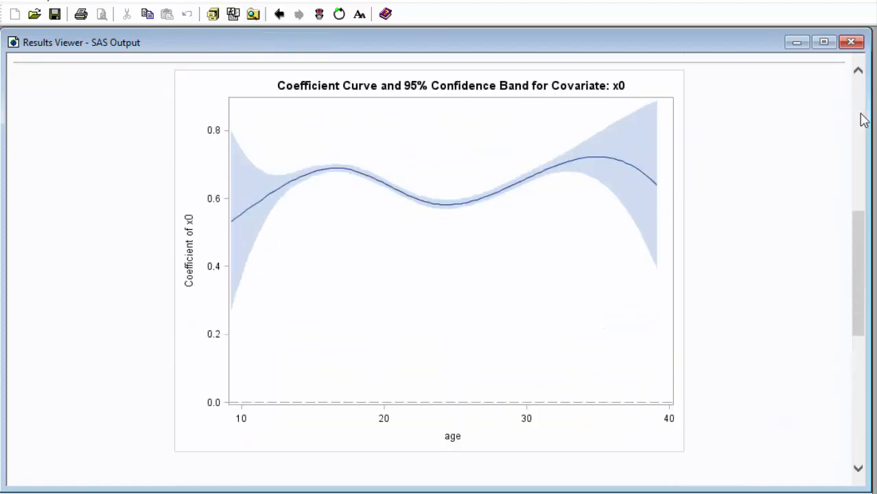
scroll(863, 120, up, 2)
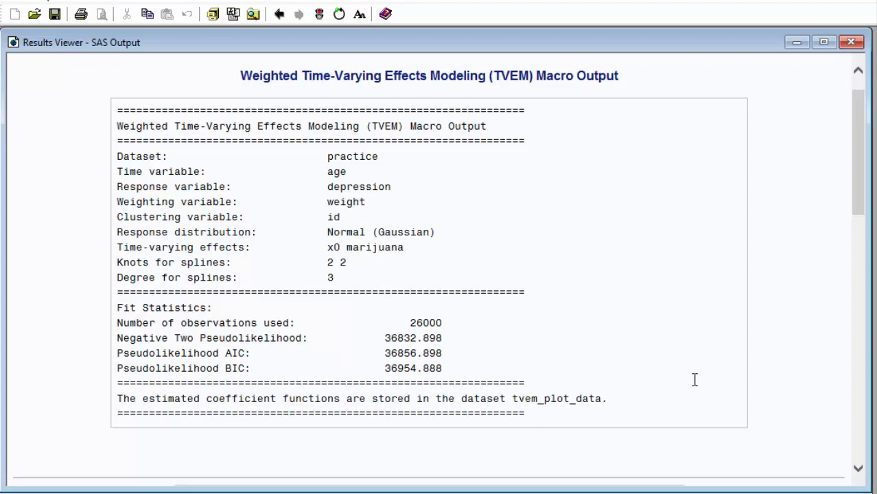
click(858, 469)
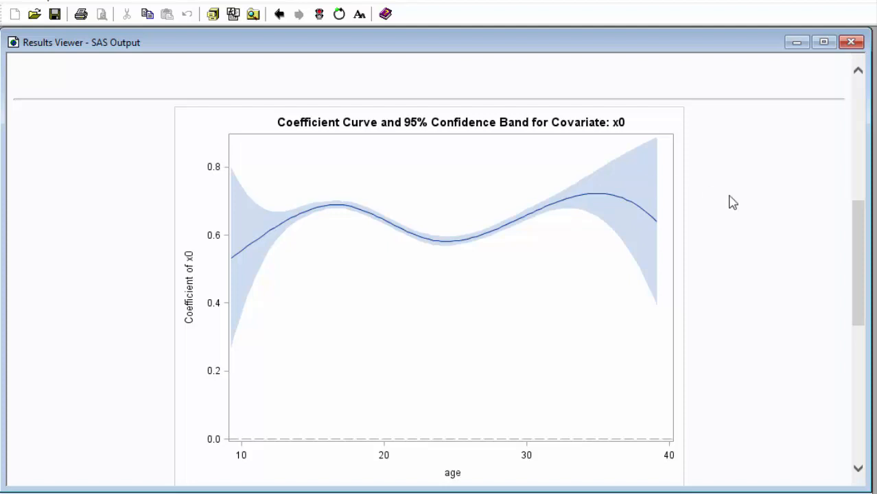
drag(864, 269, 870, 390)
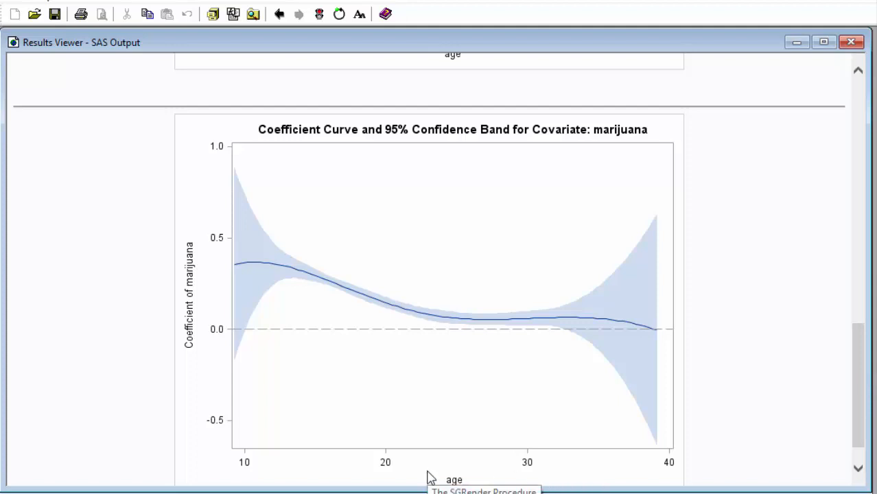
Step: Run the subgroup analysis %WeightedTVEM call with domain=male and which=0, and review its macro output and coefficient curves
click(427, 493)
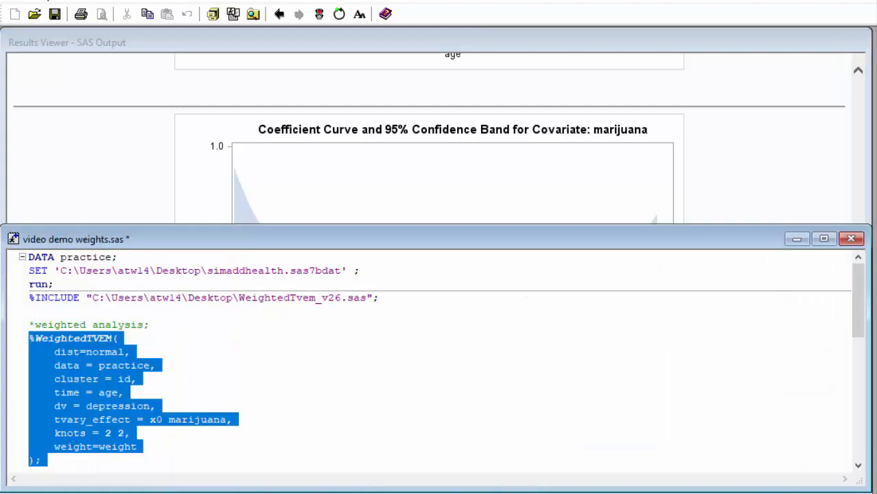
drag(858, 466, 861, 470)
click(861, 469)
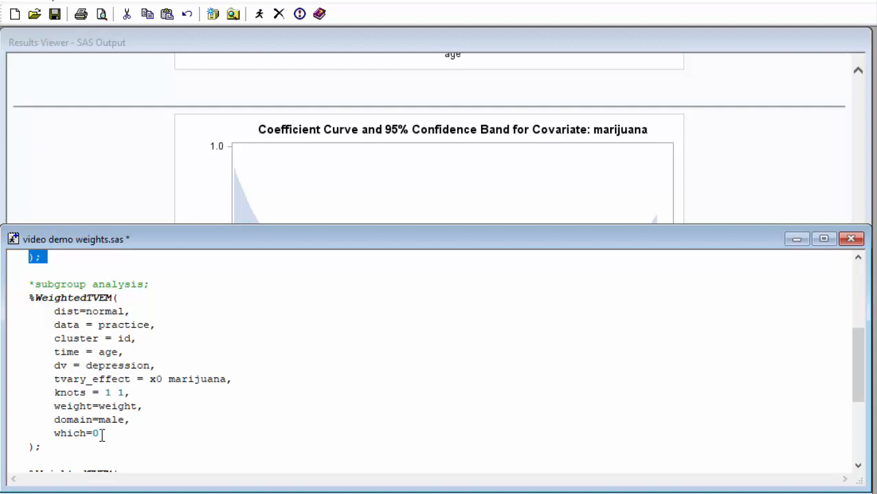
drag(51, 447, 19, 301)
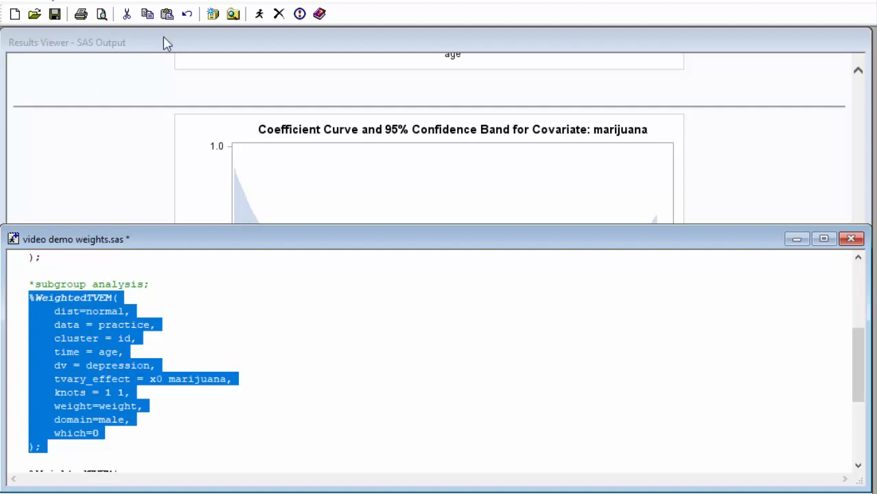
click(260, 13)
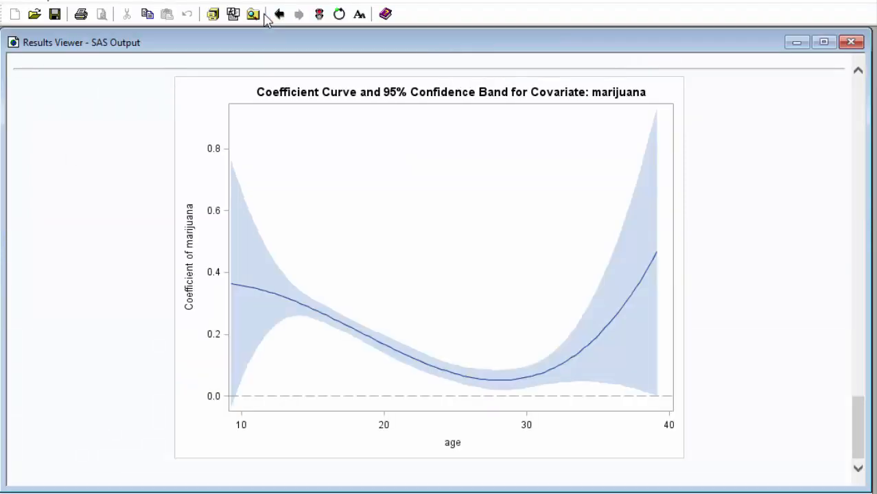
click(859, 127)
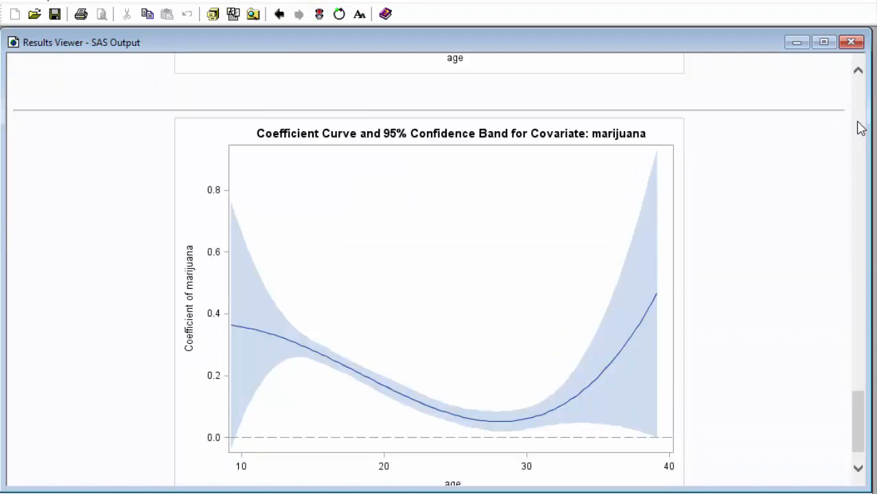
click(859, 127)
click(859, 127)
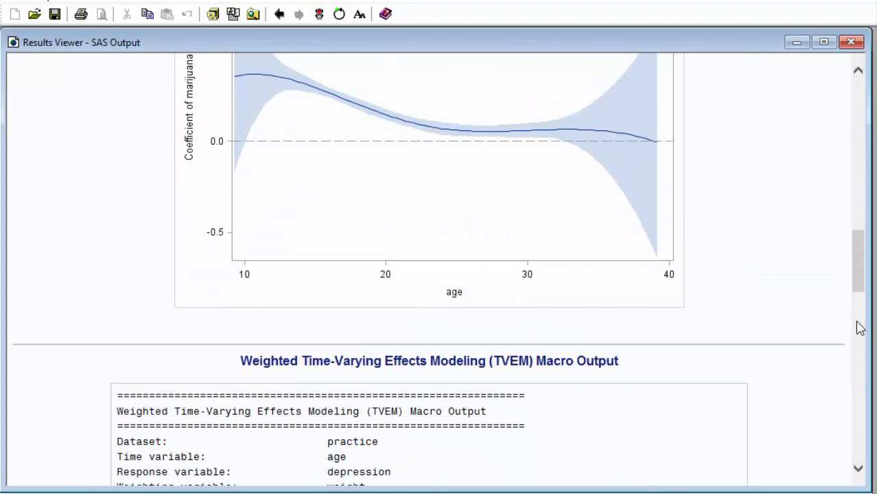
click(859, 470)
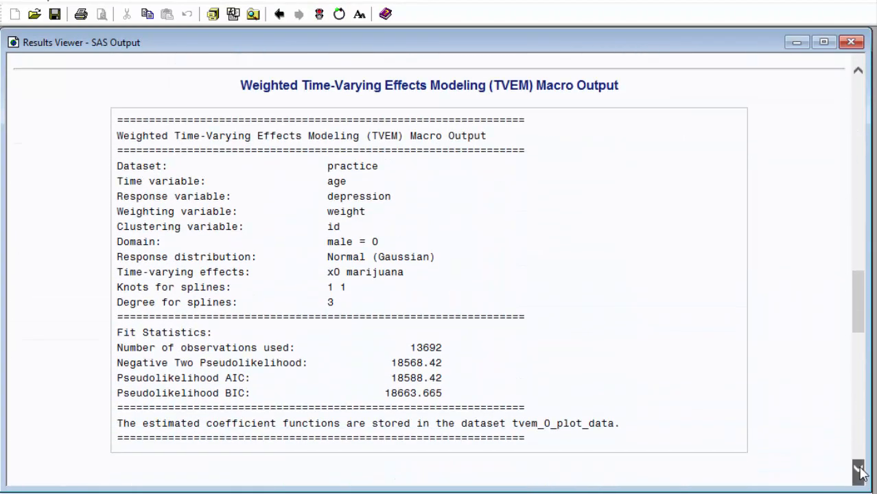
drag(859, 470, 859, 470)
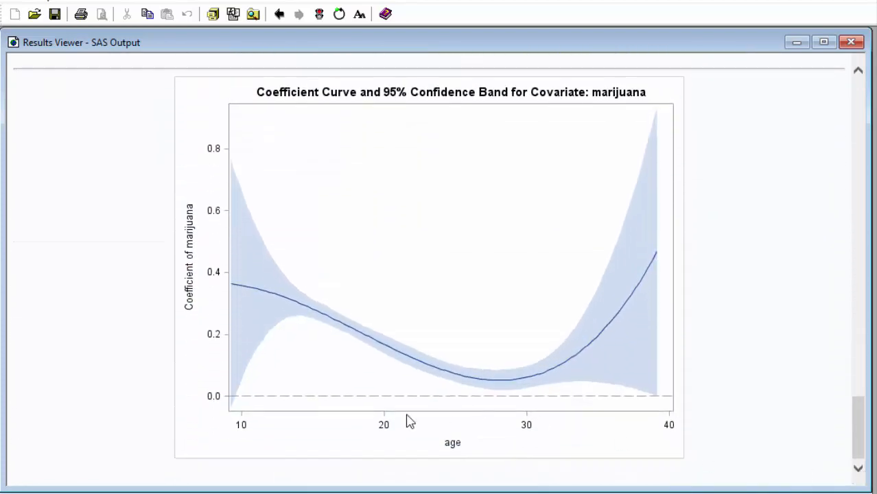
Step: Return to the program code and run the last %WeightedTVEM call, with domain=male and which=1
key(ctrl+Tab)
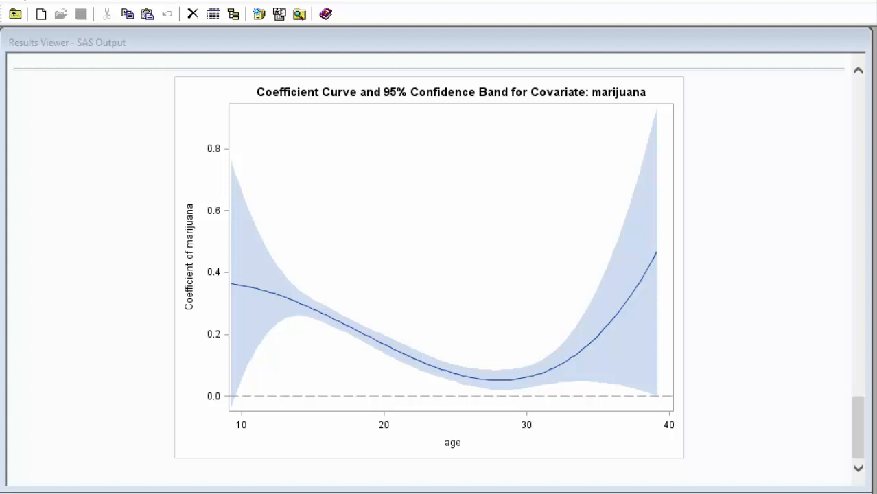
click(384, 493)
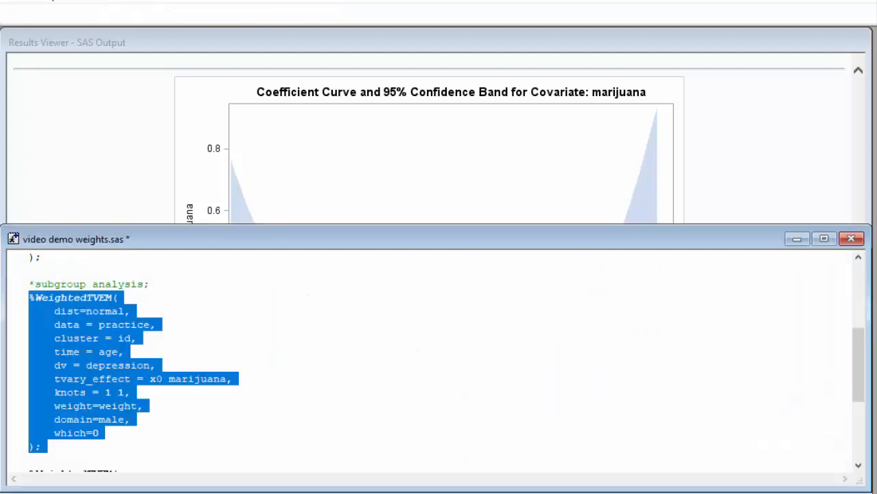
click(858, 465)
click(858, 466)
drag(861, 468, 858, 467)
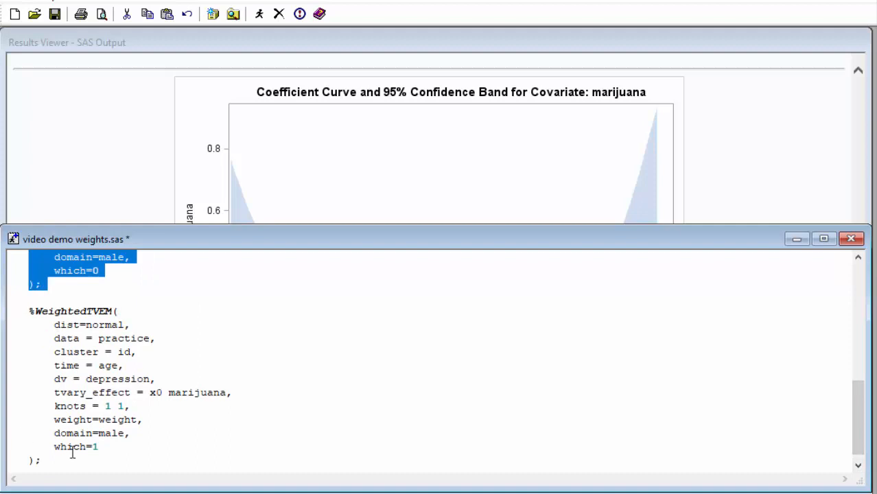
drag(31, 298, 87, 451)
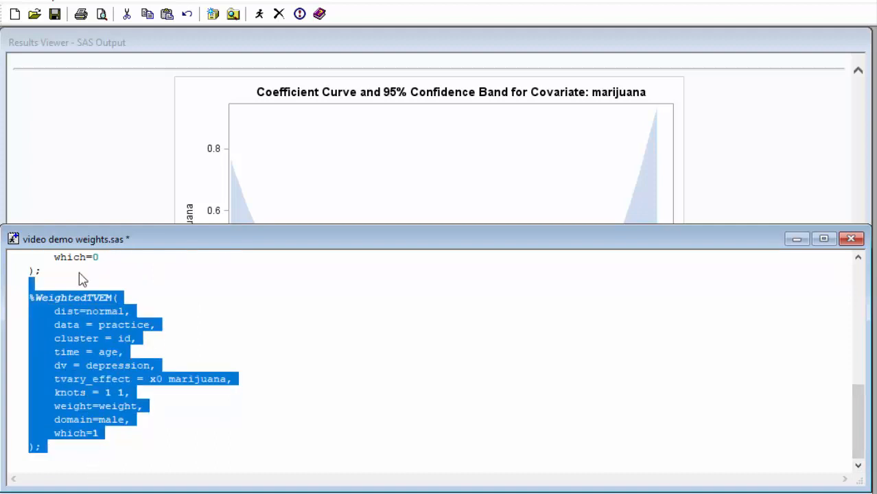
click(261, 17)
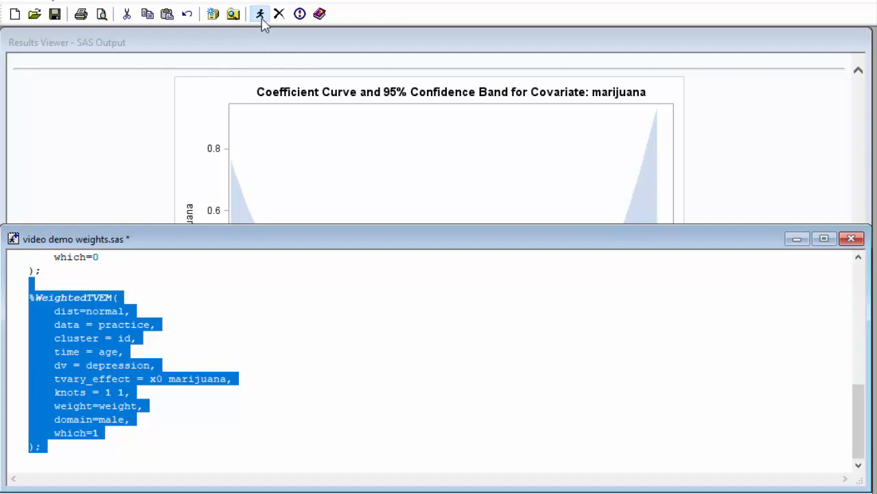